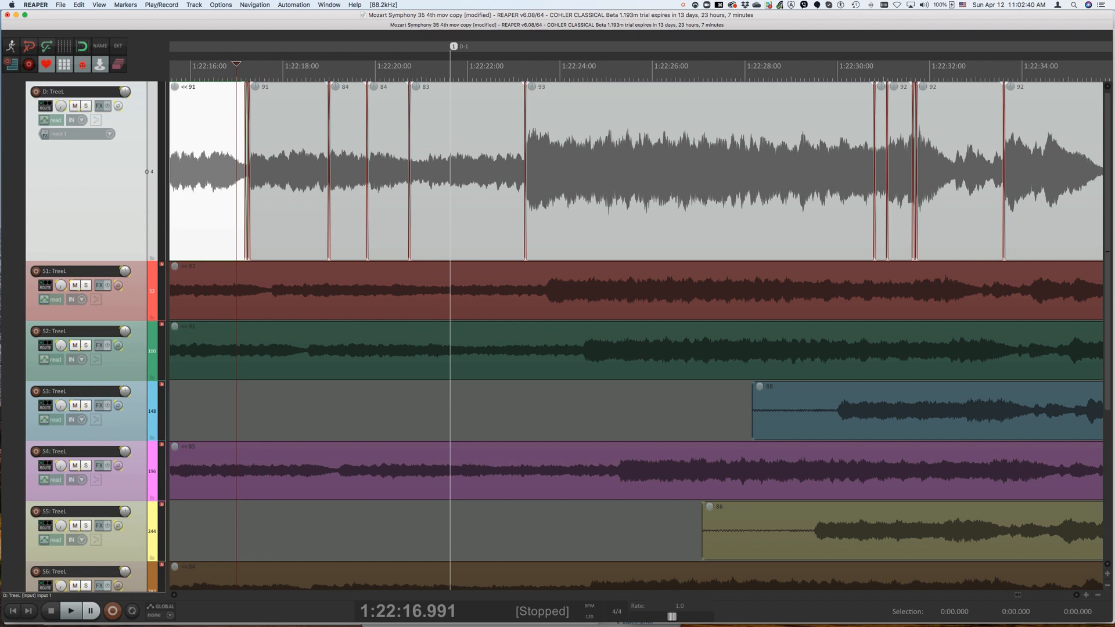
Audition the D track from 1:22:16.991 and from 1:22:18.726, checking the second clip 84, clip 83 and clip 93 in the passage.
key(space)
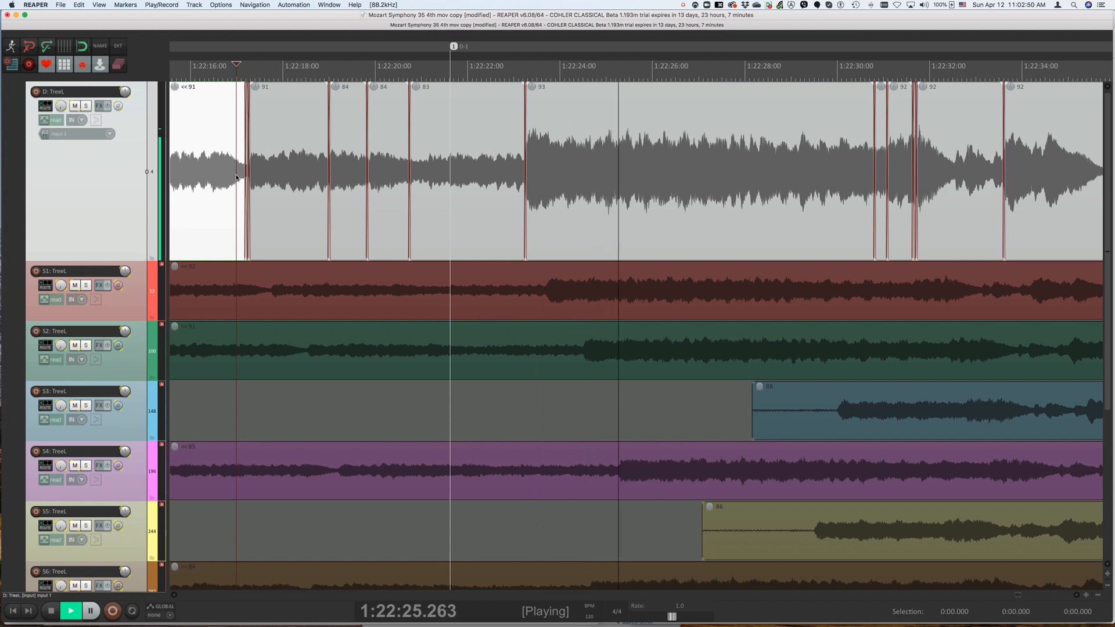
key(space)
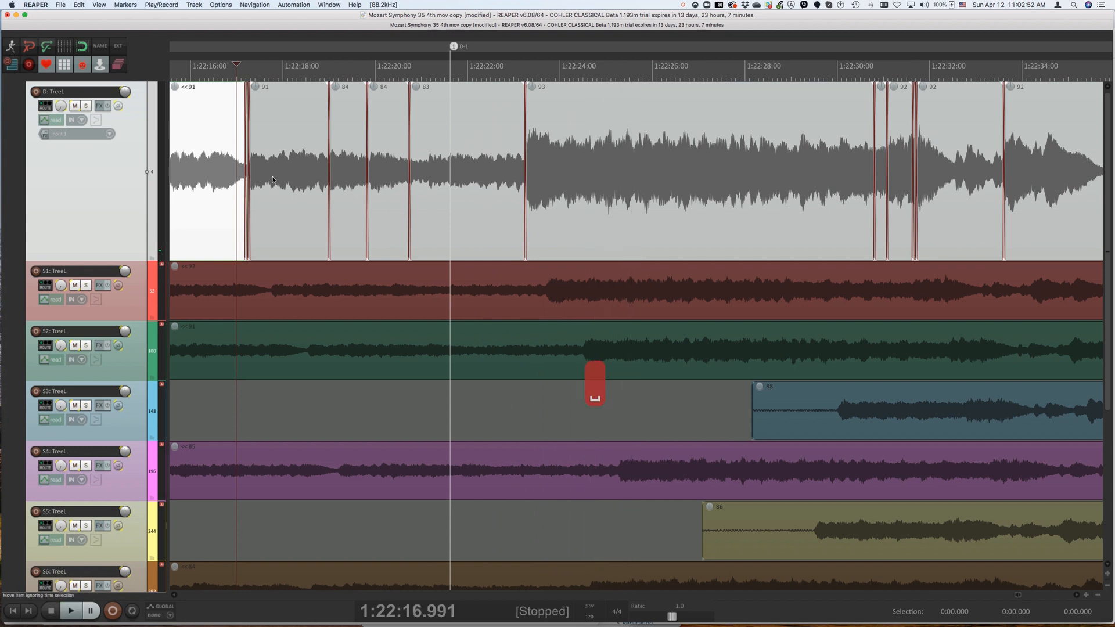
click(385, 163)
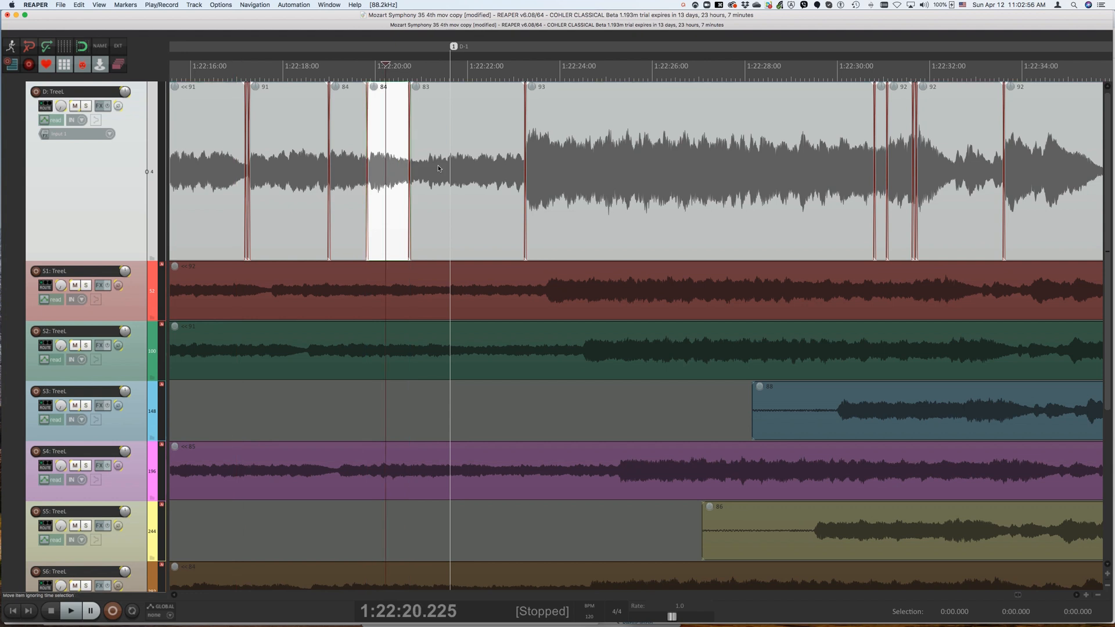
key(shift)
shift+click(445, 170)
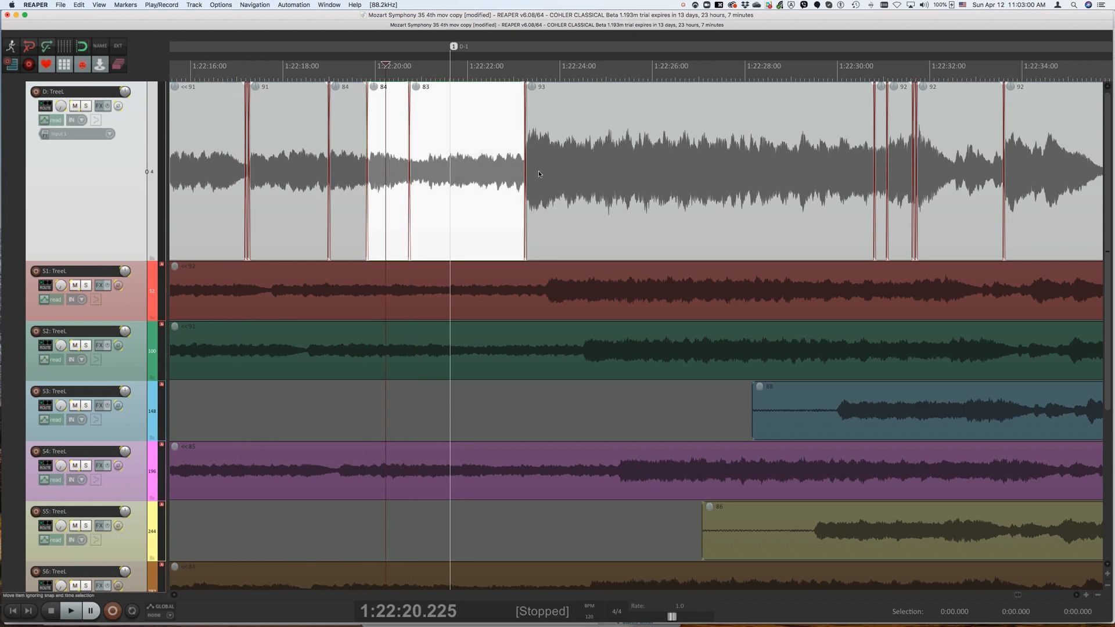
click(554, 172)
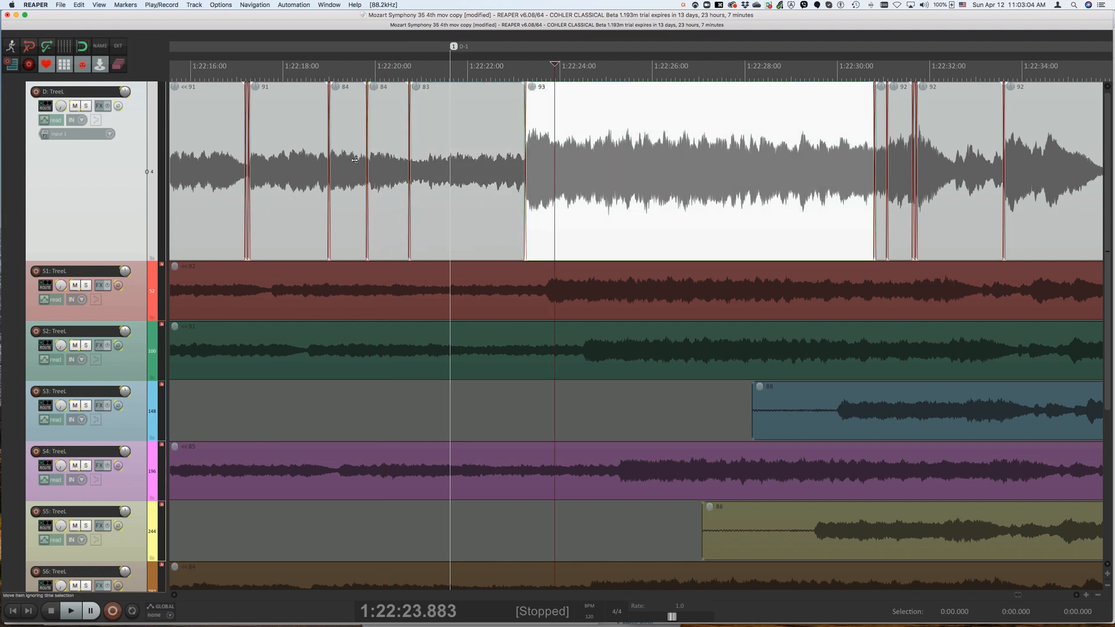
click(317, 159)
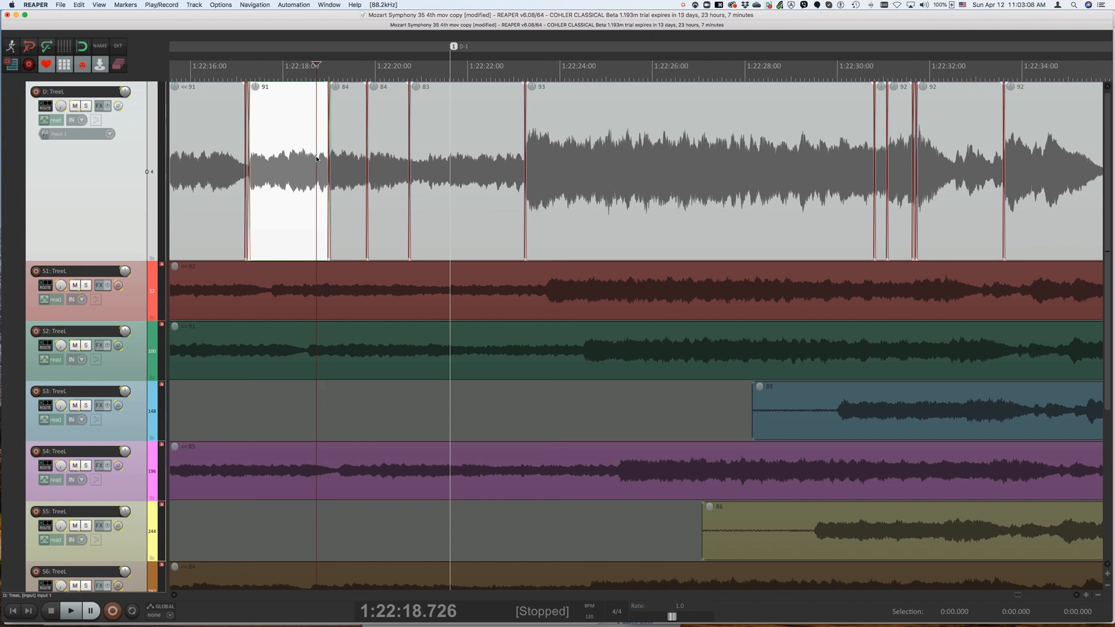
key(space)
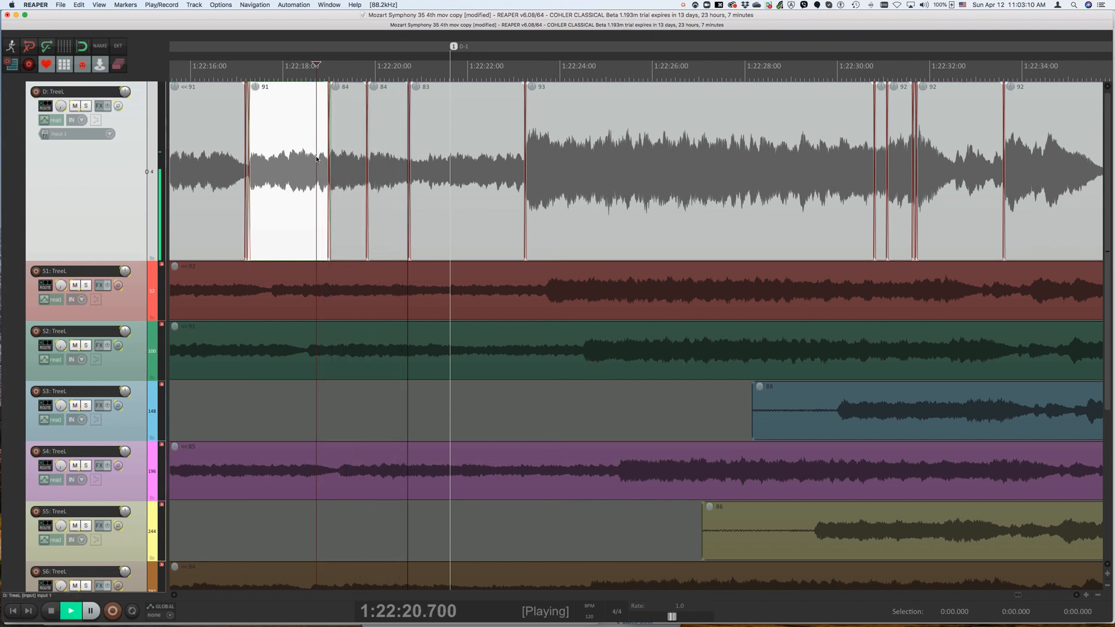
key(space)
Add a marker at 1:22:25.967 within clip 93 on the D track.
click(380, 168)
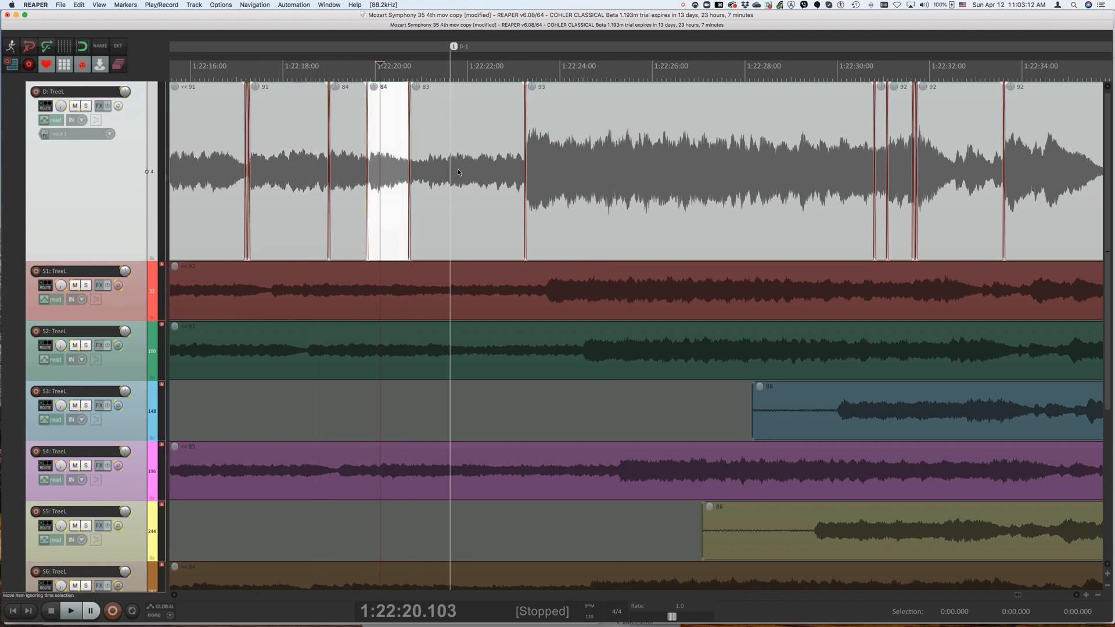
shift+click(468, 170)
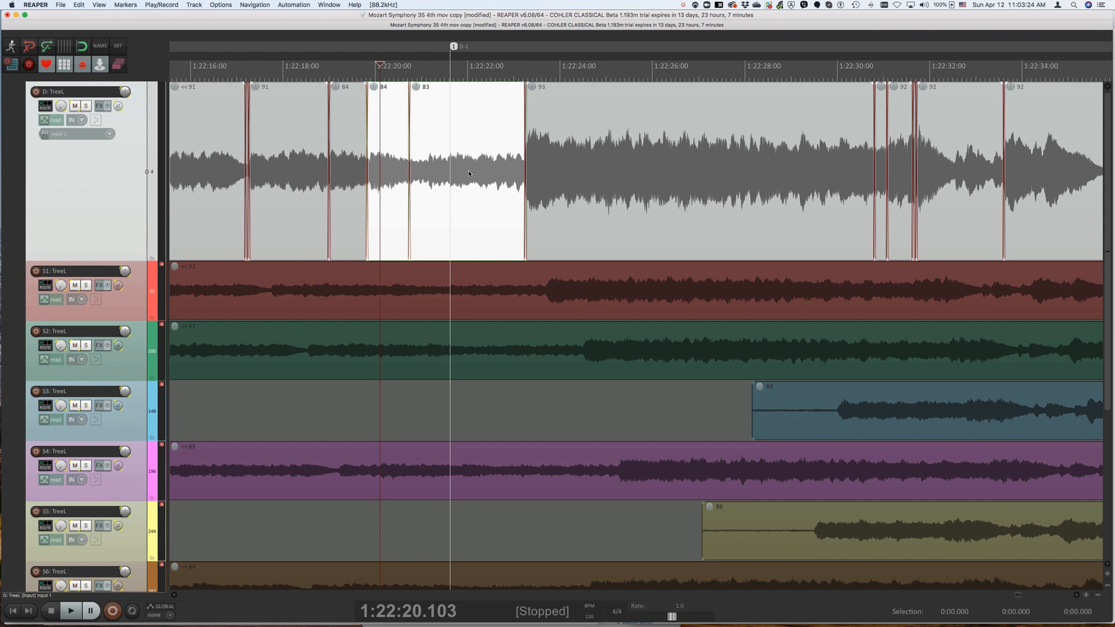
click(651, 161)
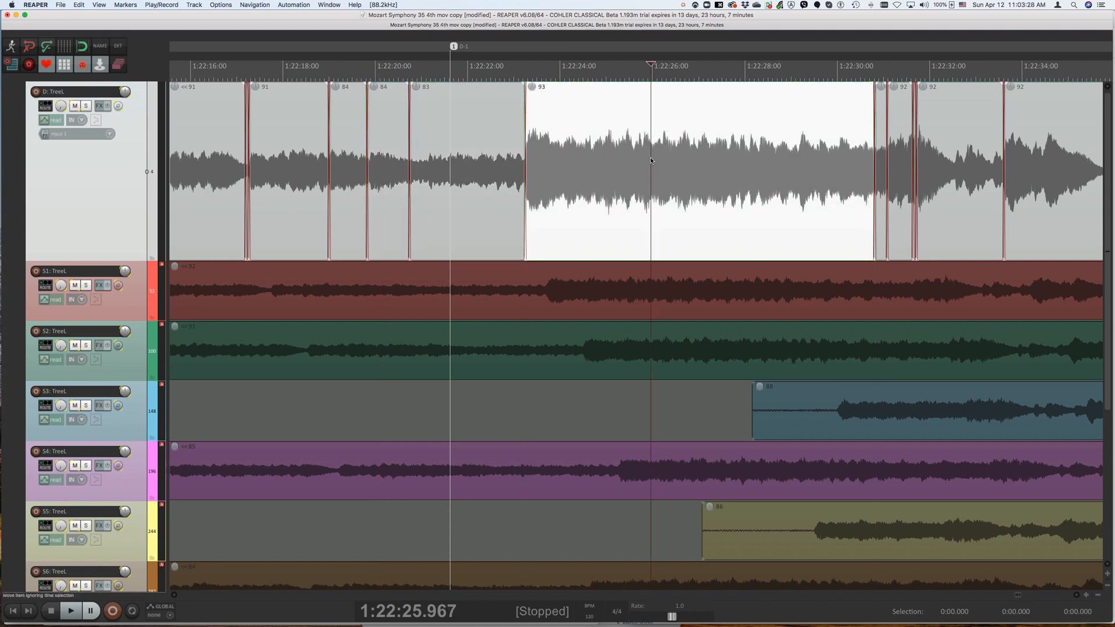
key(m)
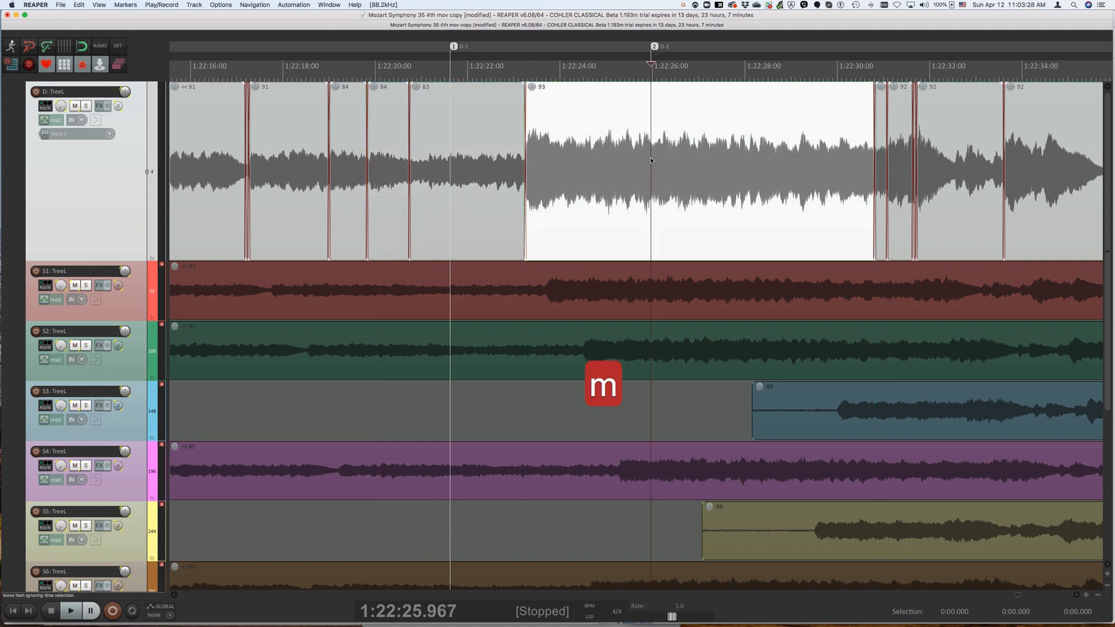
Raise the playback rate of the second clip 84 and clip 83 on the D track by 2.5%.
click(389, 153)
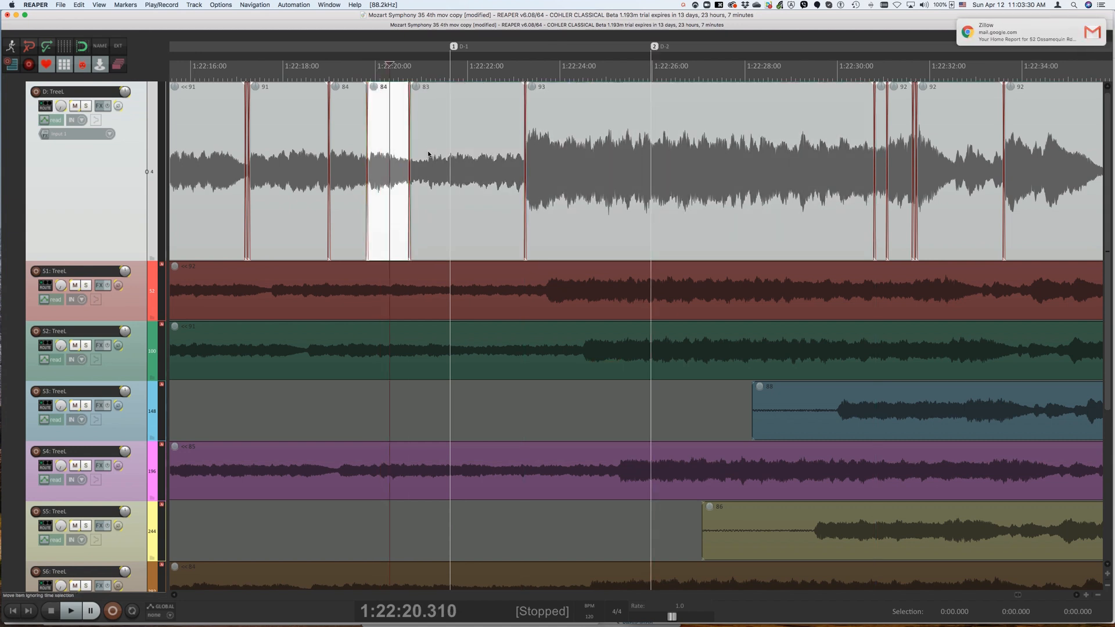
shift+click(458, 156)
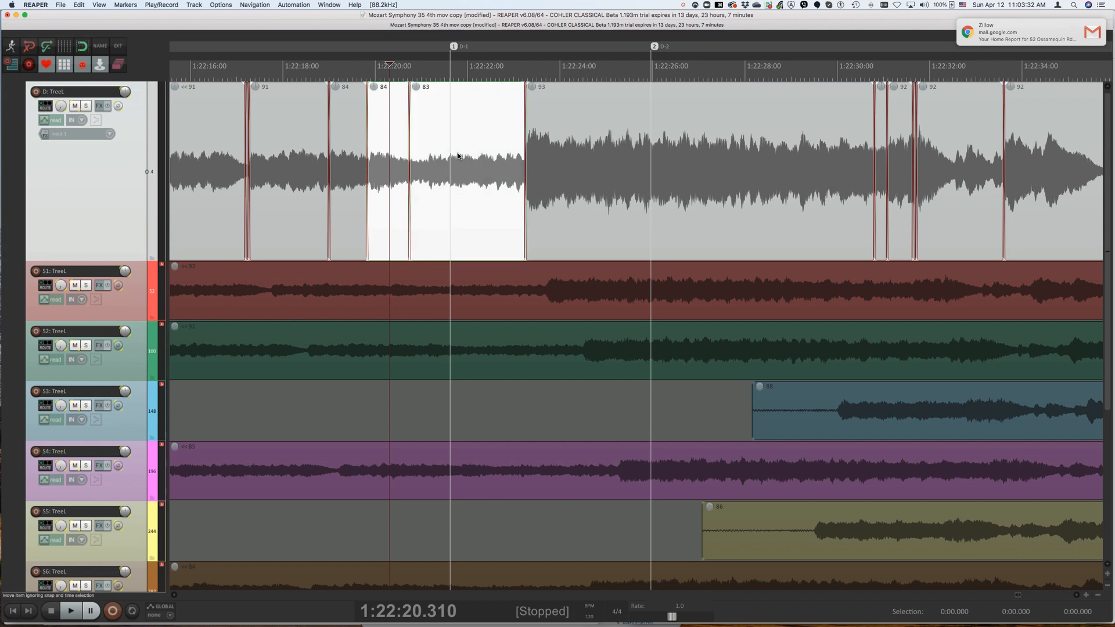
click(80, 5)
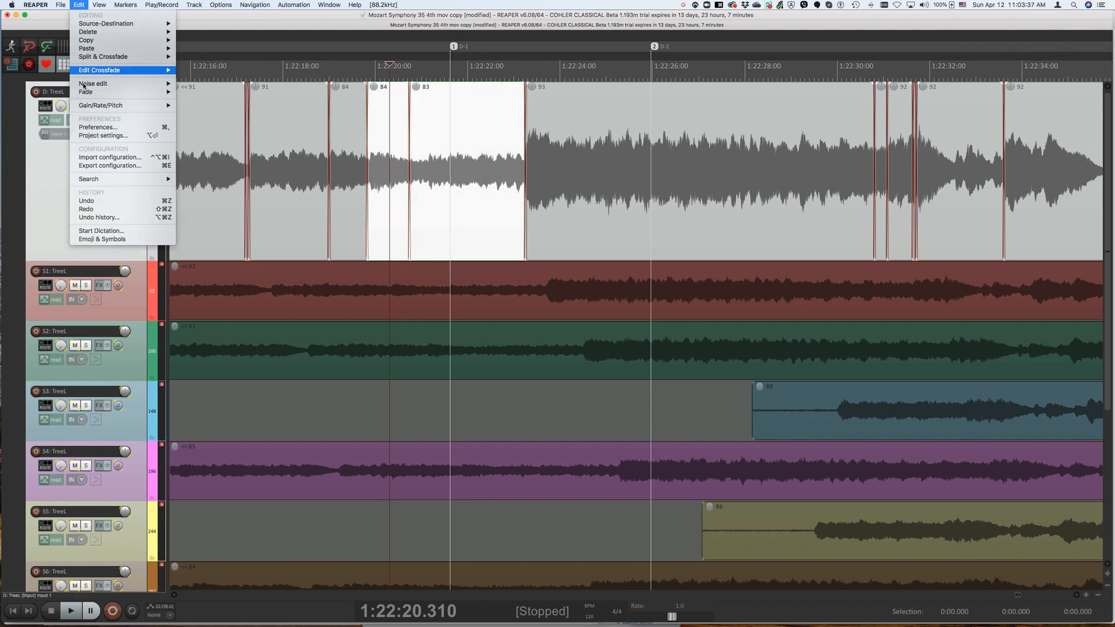
mouse_move(87, 105)
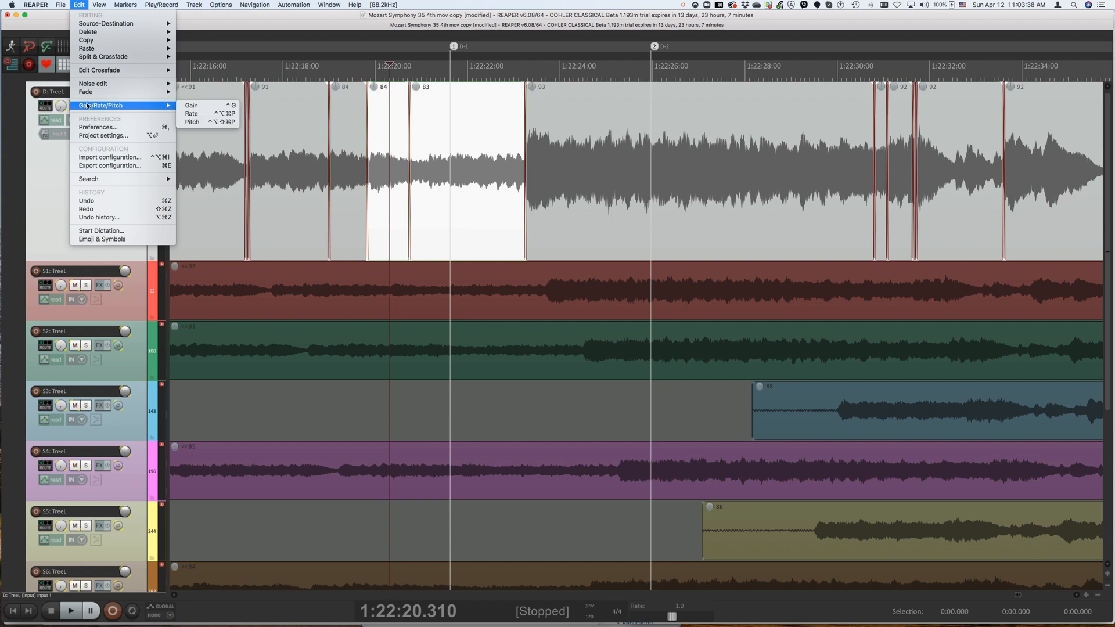
click(193, 115)
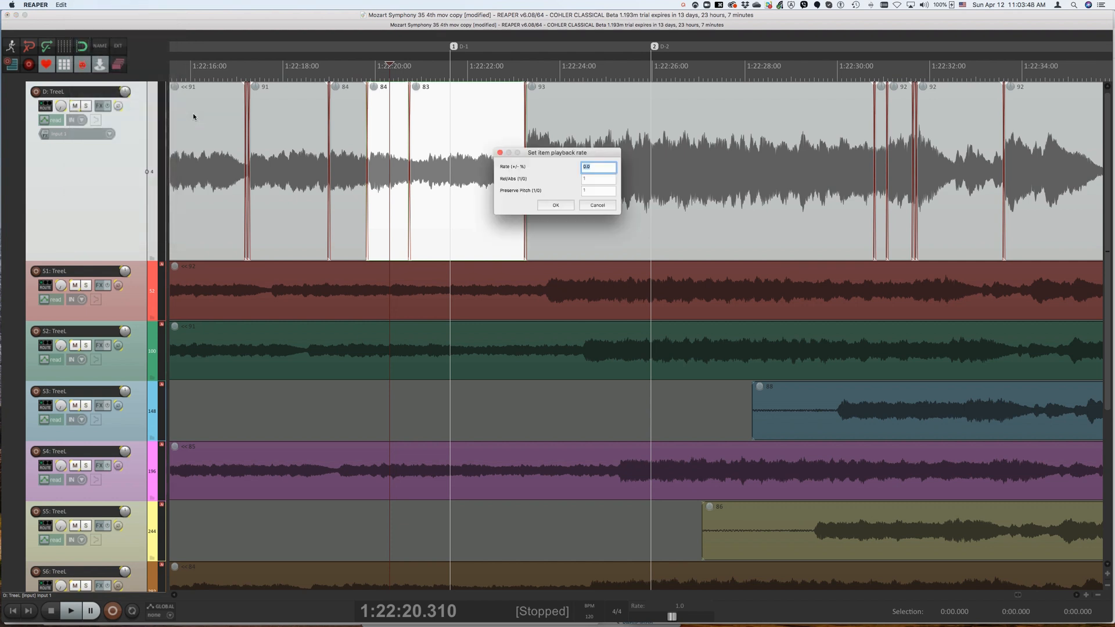
text(2.5)
key(Return)
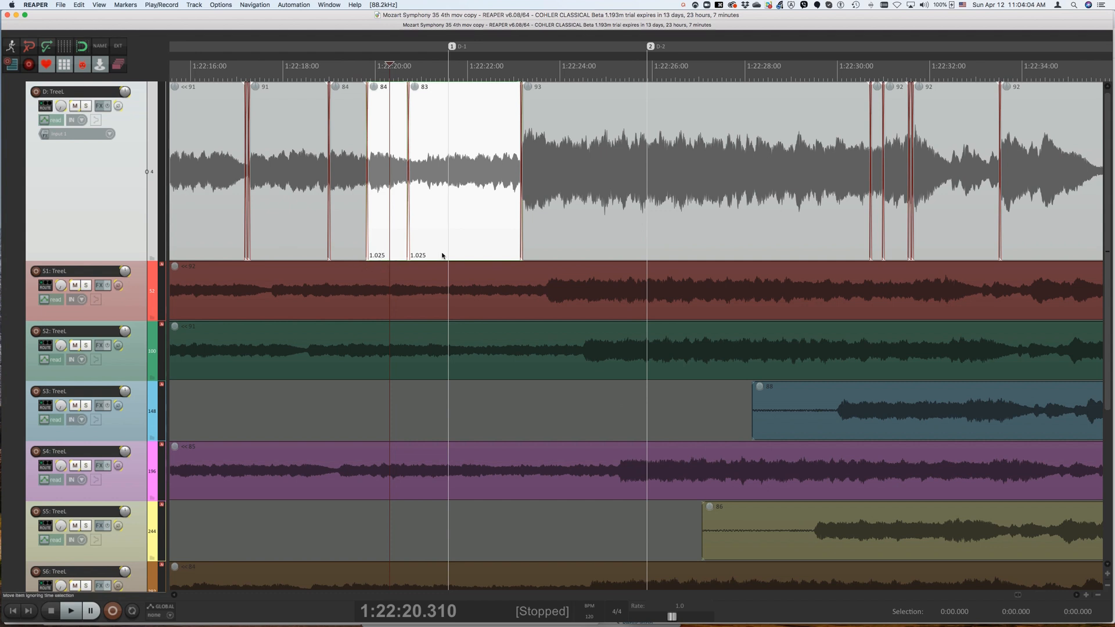
Audition the D track from the end of clip 91 through the two sped-up clips.
click(314, 179)
key(space)
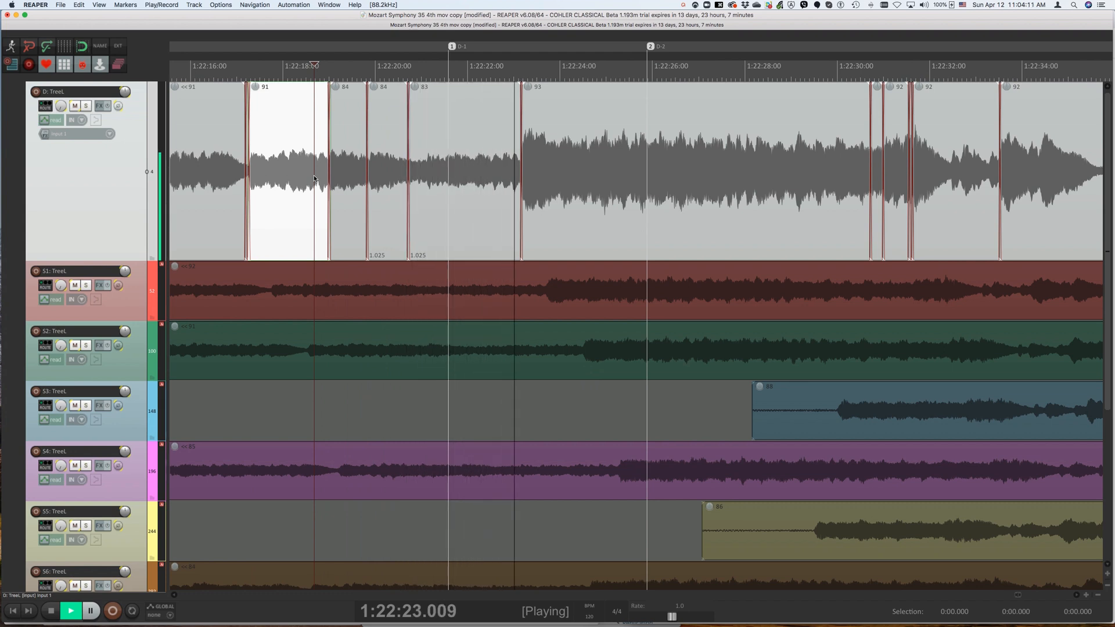
key(space)
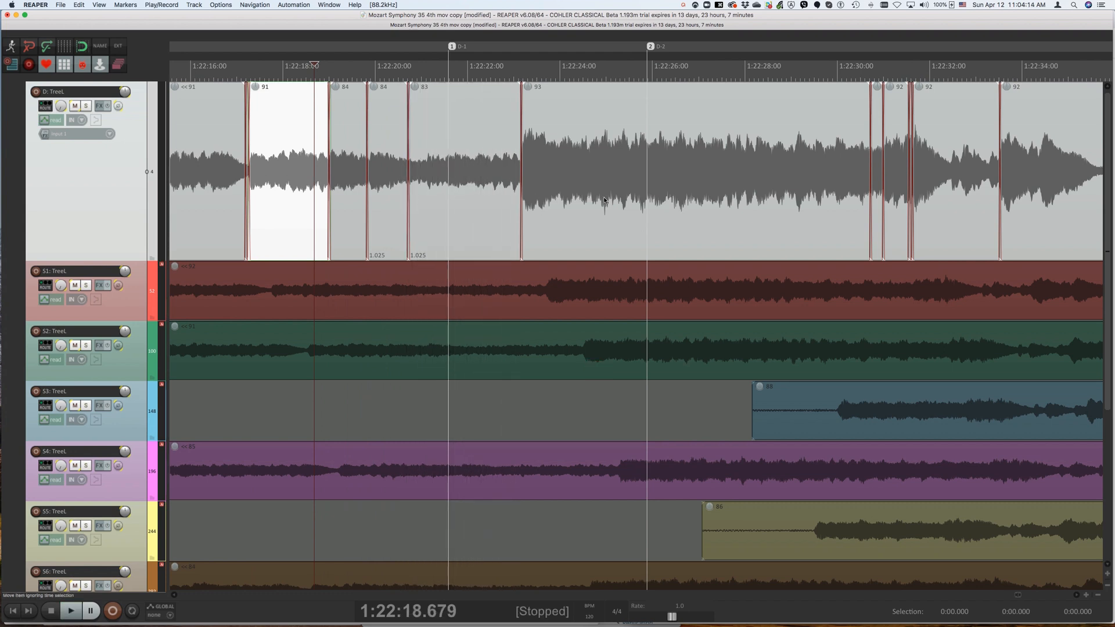
Audition clip 93 on the D track and raise its playback rate by 1%.
click(625, 198)
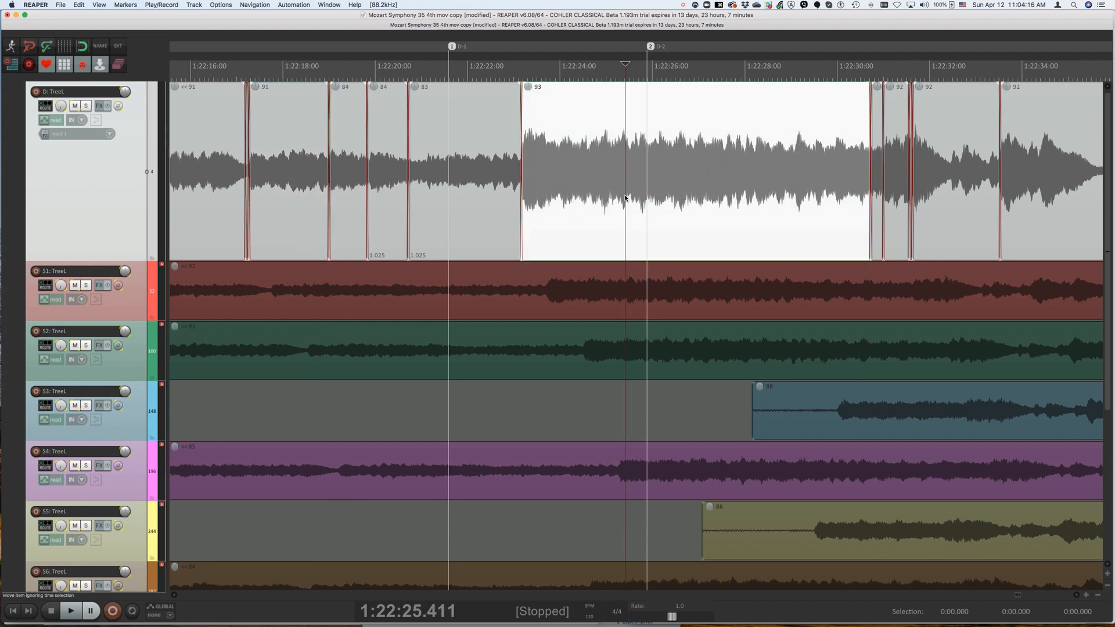
key(space)
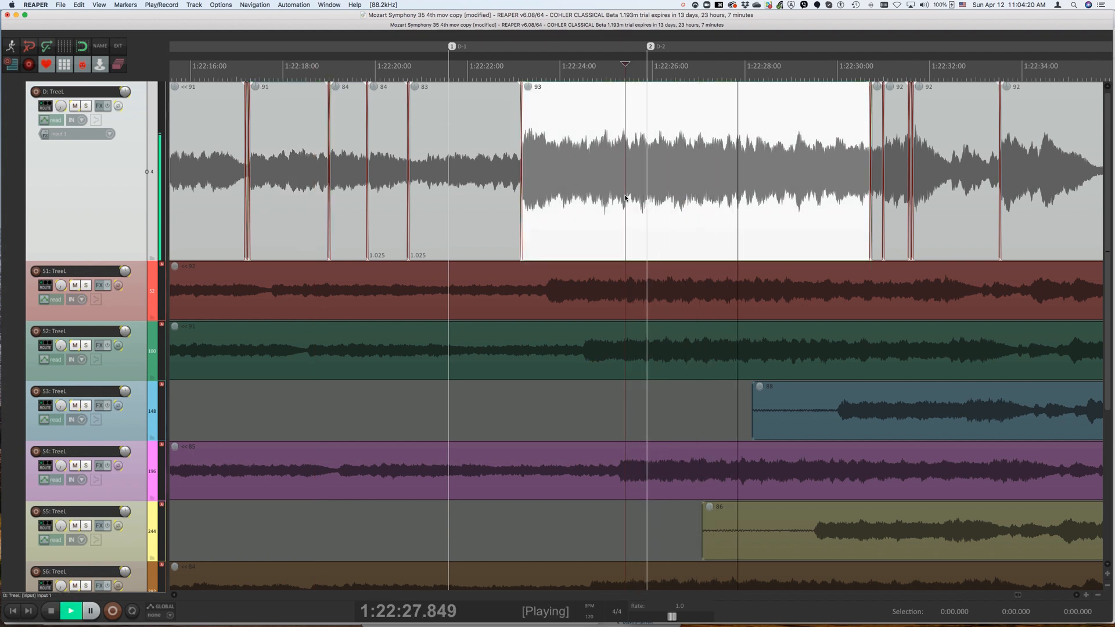
key(space)
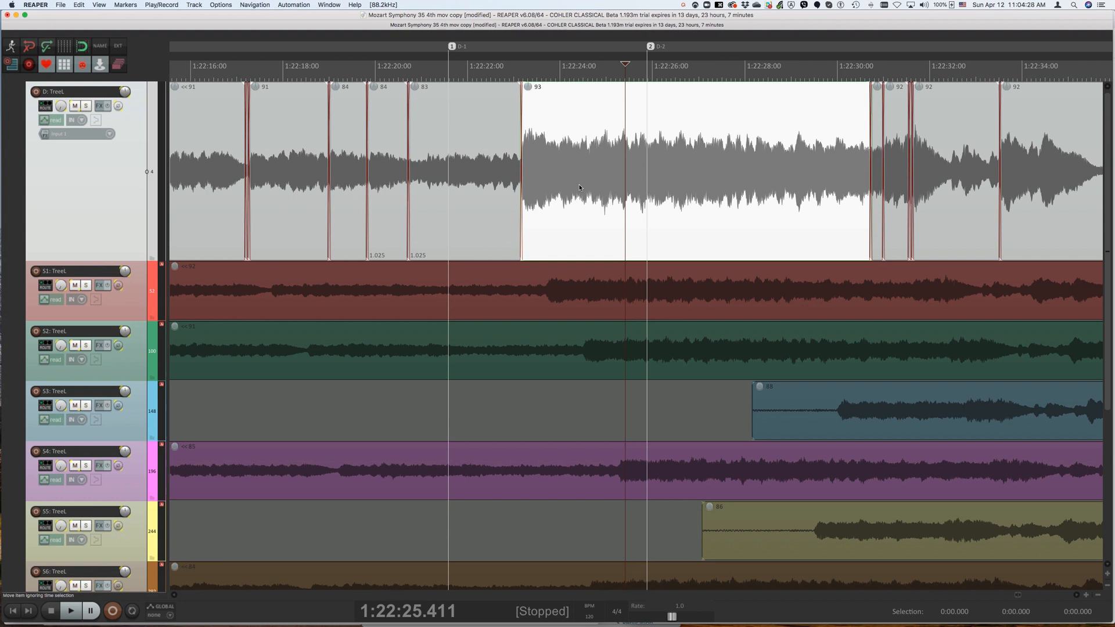
key(ctrl+alt+super+p)
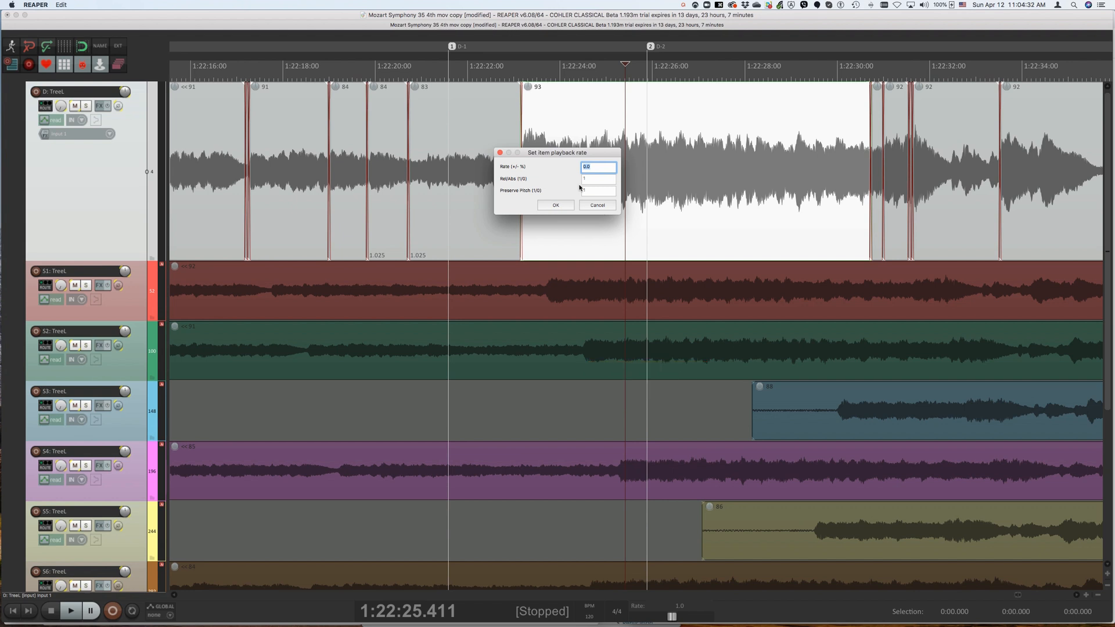
text(1)
key(Return)
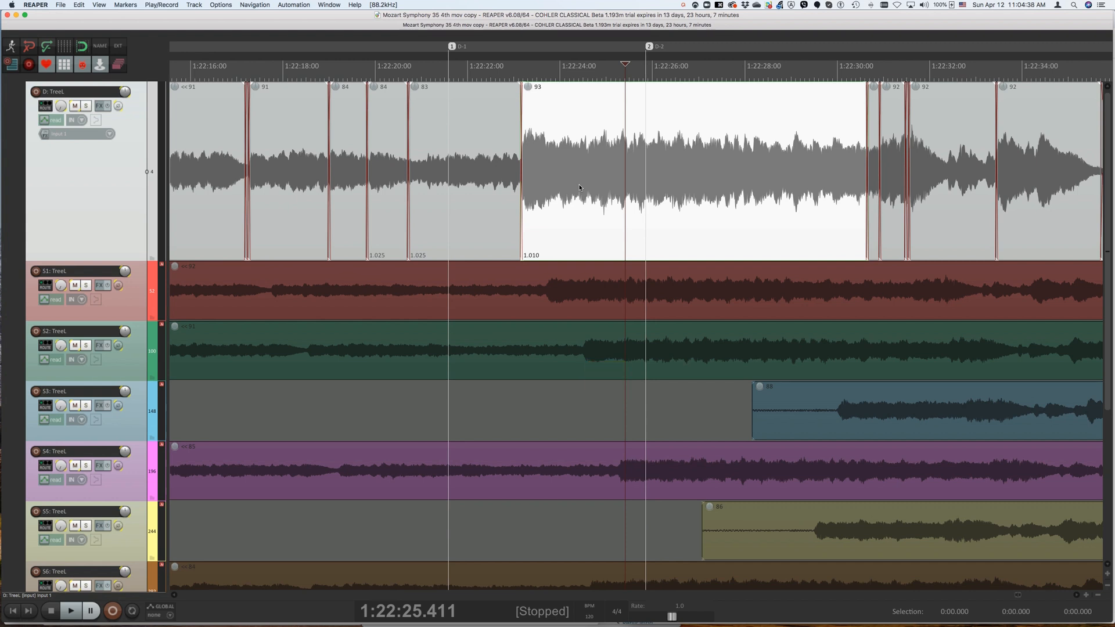
Play back the D track from the first clip 84 through all the rate-adjusted clips.
click(342, 171)
key(space)
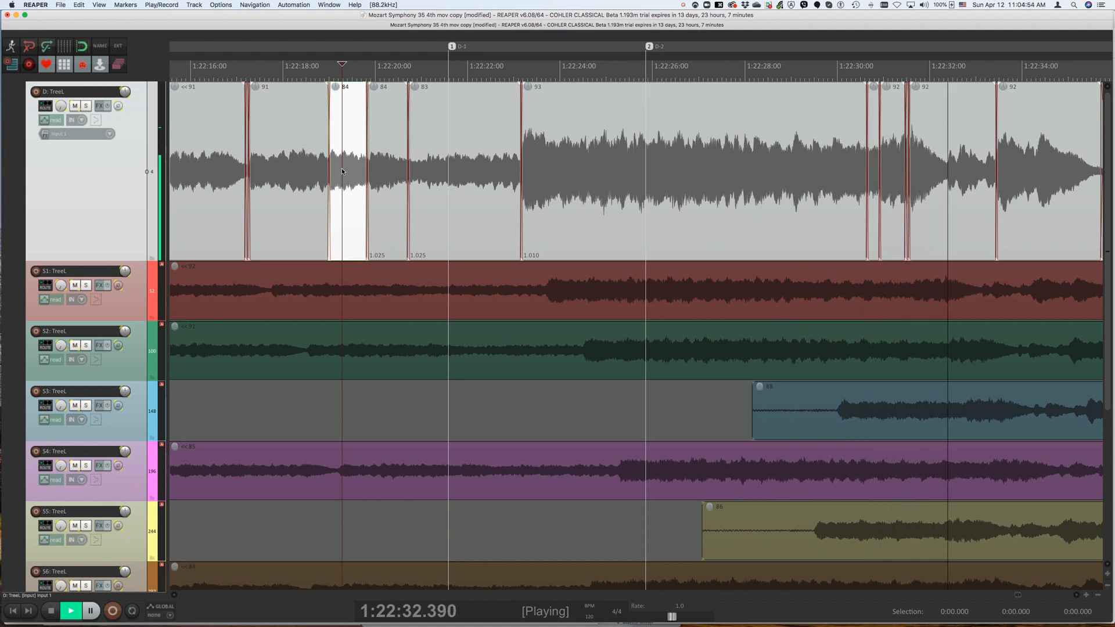
key(space)
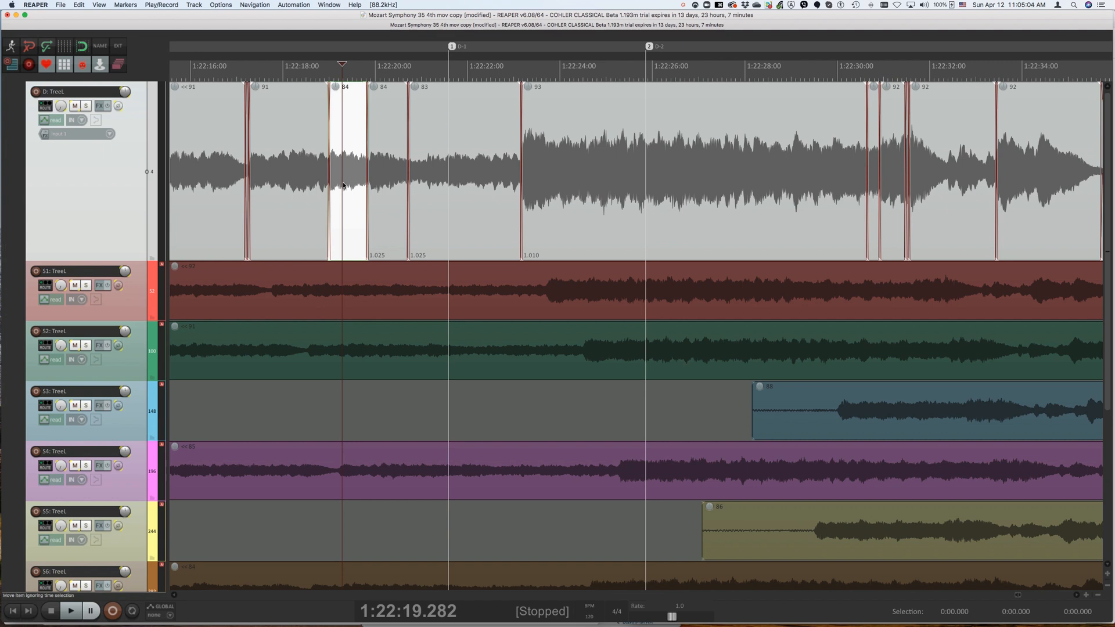
Reset the second clip 84 to its original speed with a rate of 0 and Rel/Abs set to 0.
click(389, 196)
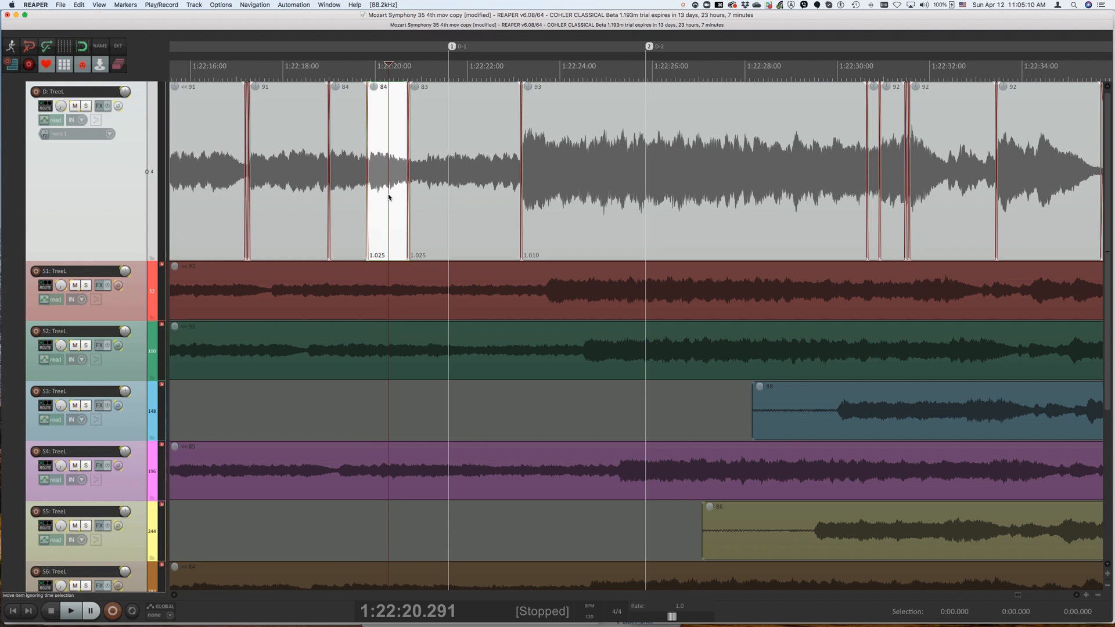
key(ctrl+alt+super+p)
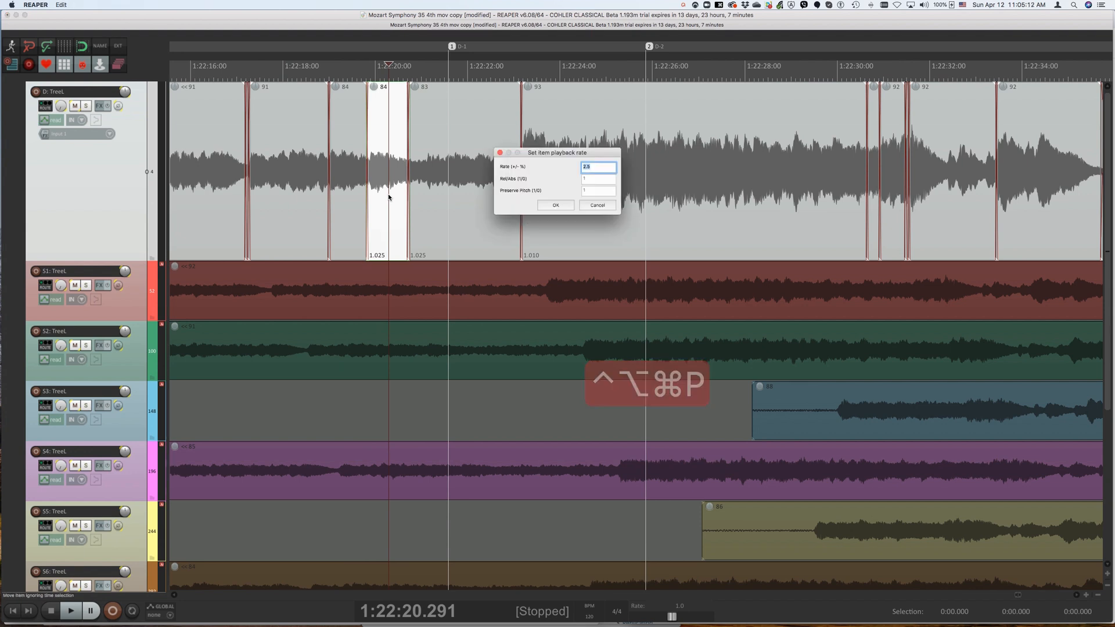
text(0)
key(Tab)
text(0)
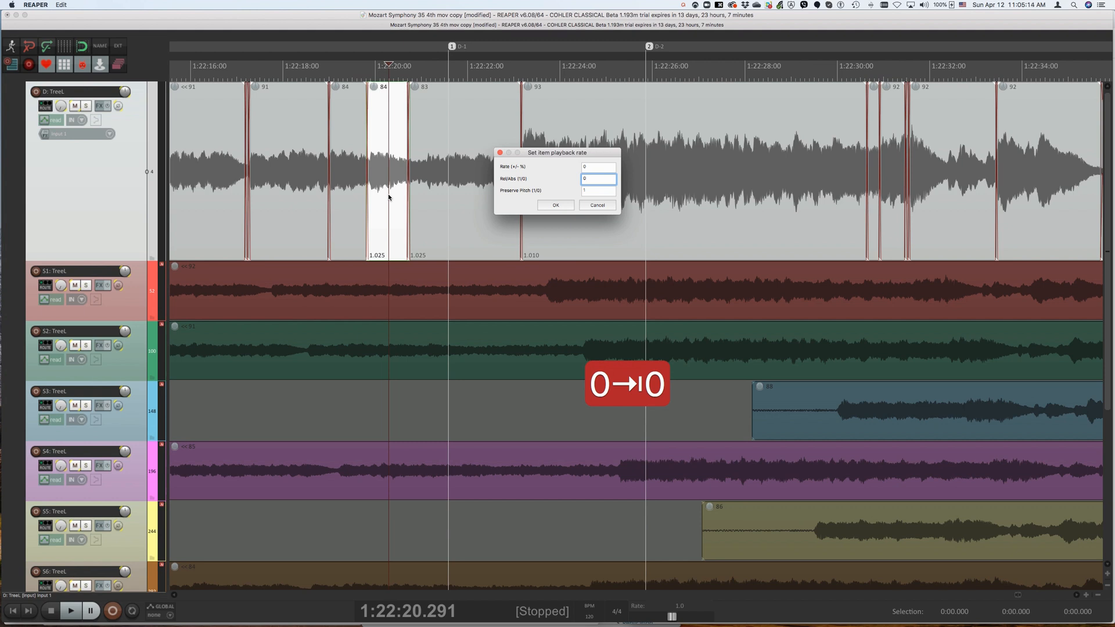
key(Return)
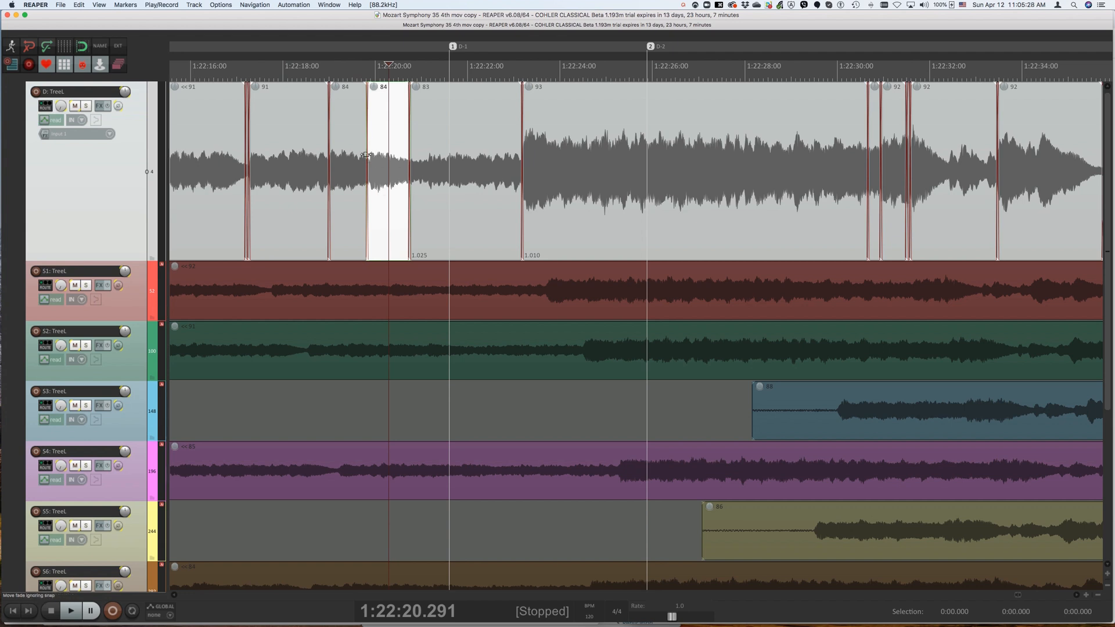
Open the crossfade between the two clips 84 in the crossfade editor and audition it.
key(f)
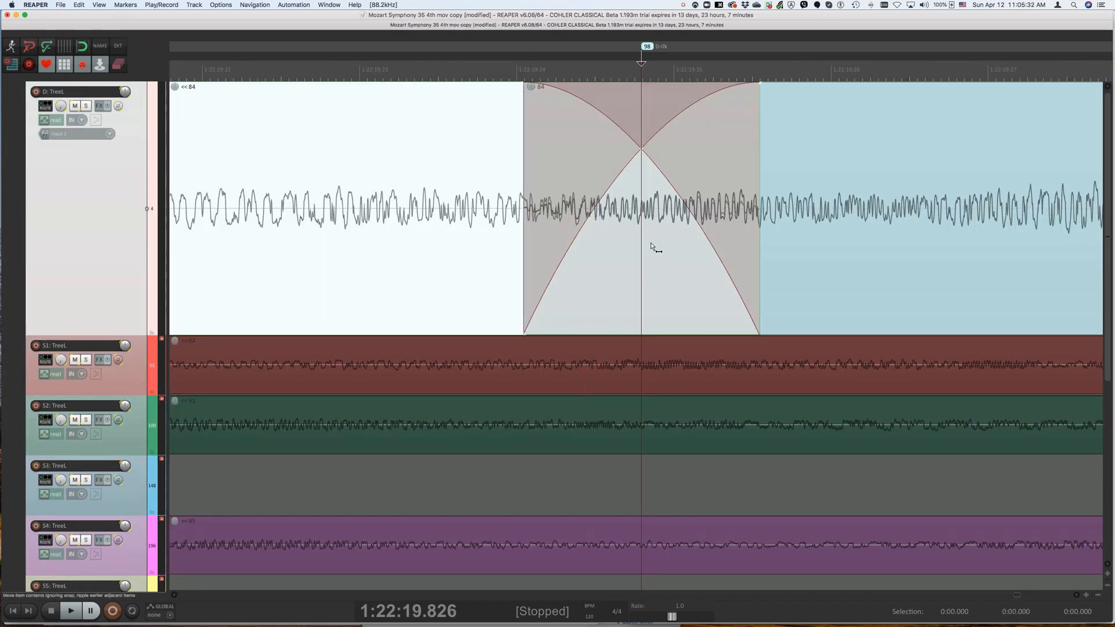
key(space)
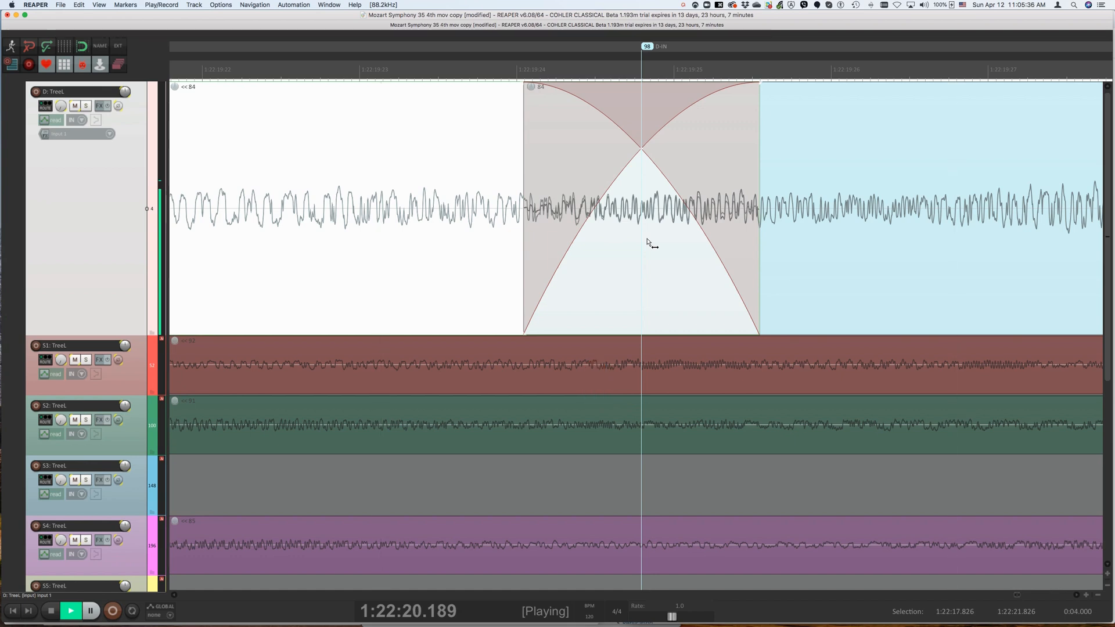
key(space)
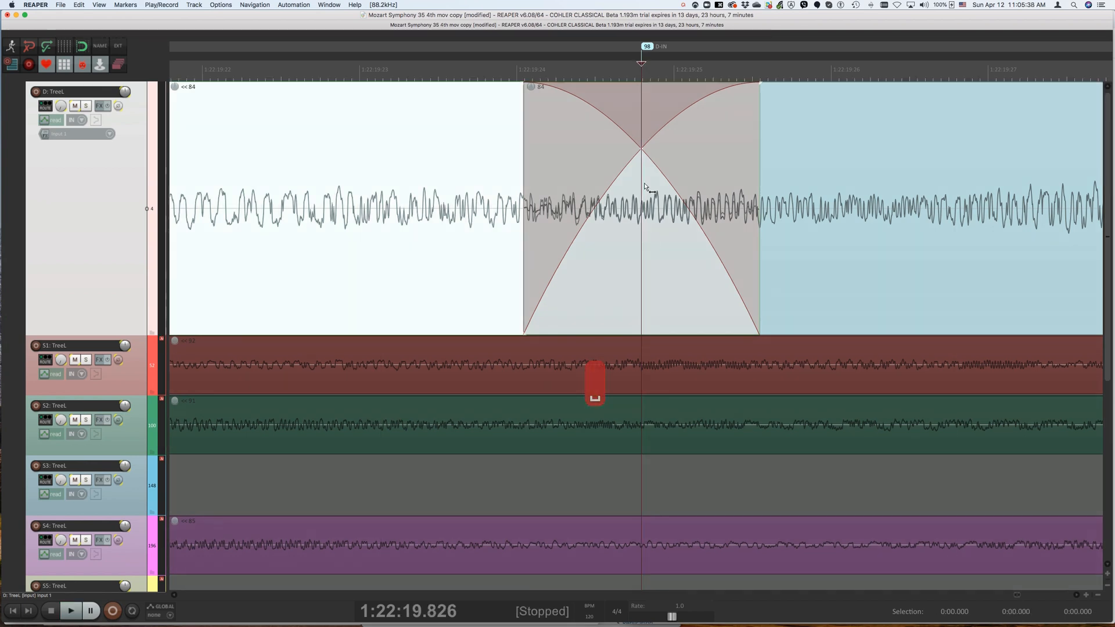
Time-stretch the second clip 84 by moving its start later to a rate of 1.025, audition the crossfade and leave the crossfade editor.
scroll(633, 265, down, 1)
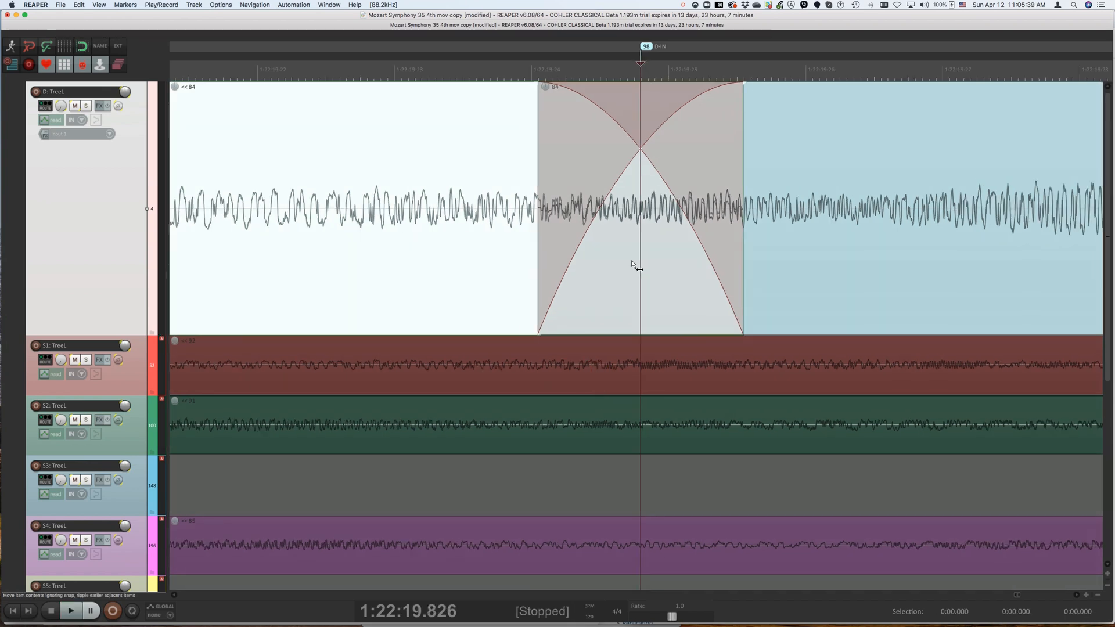
scroll(633, 264, down, 2)
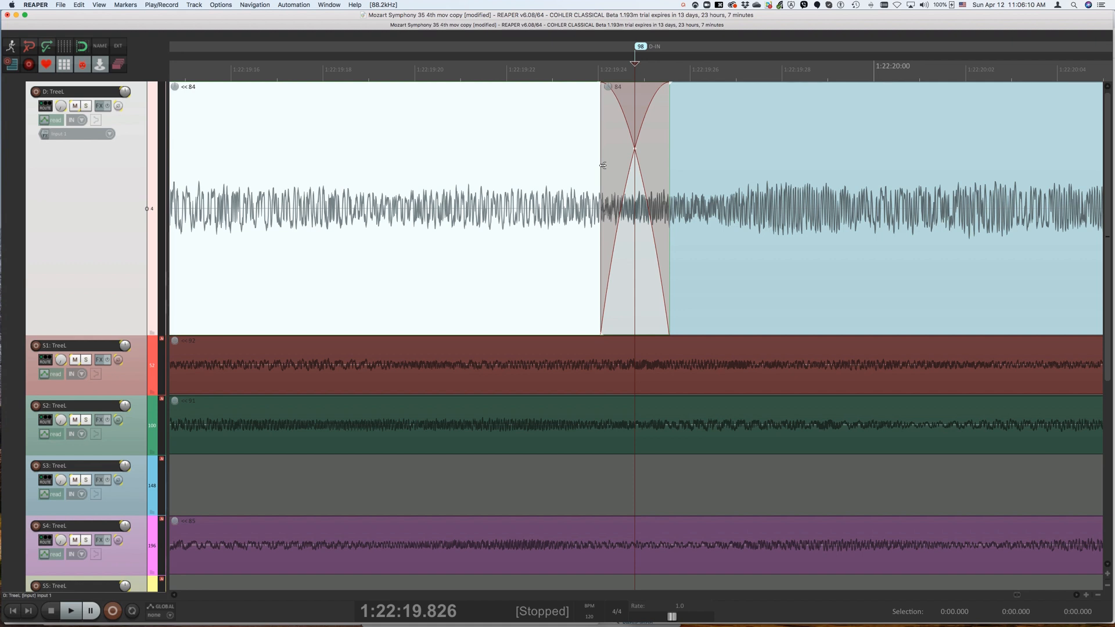
drag(604, 165, 634, 169)
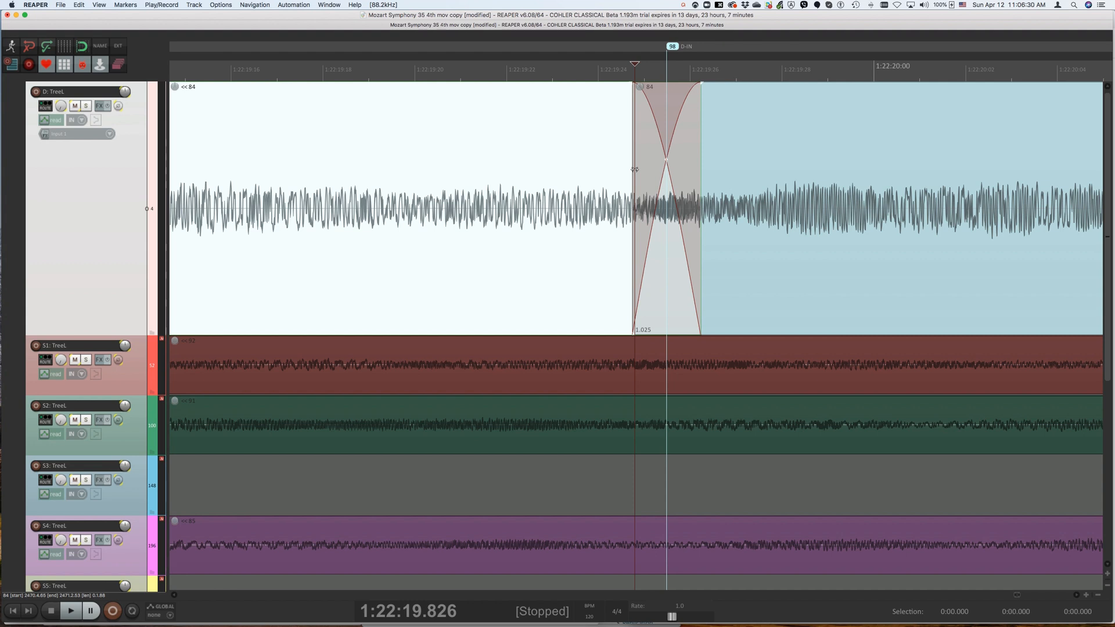
key(a)
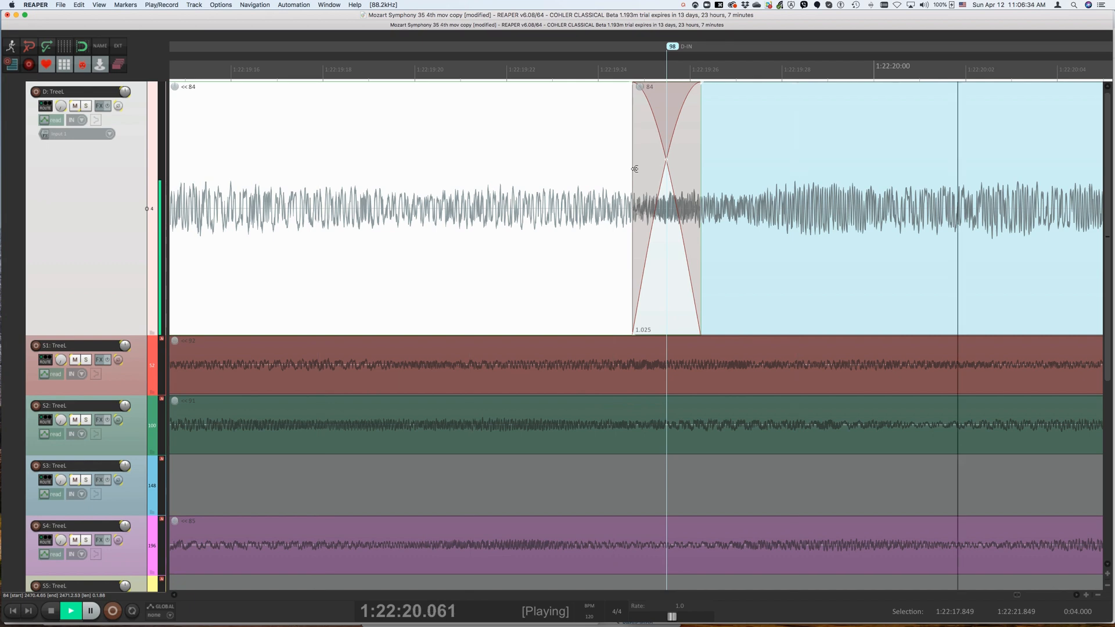
click(635, 168)
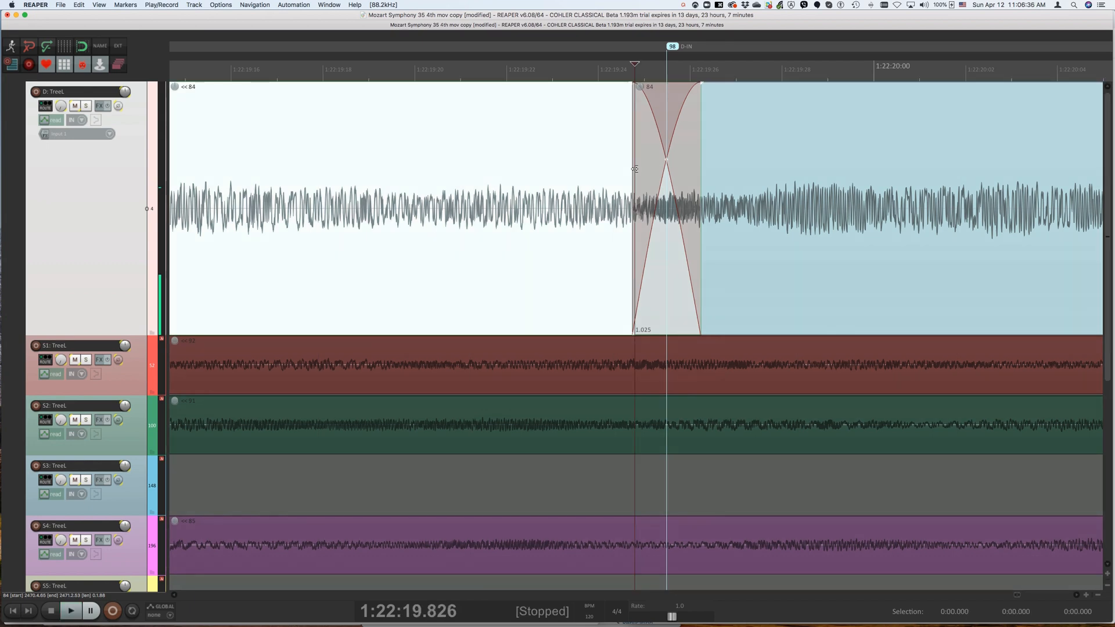
key(space)
key(space)
key(super+z)
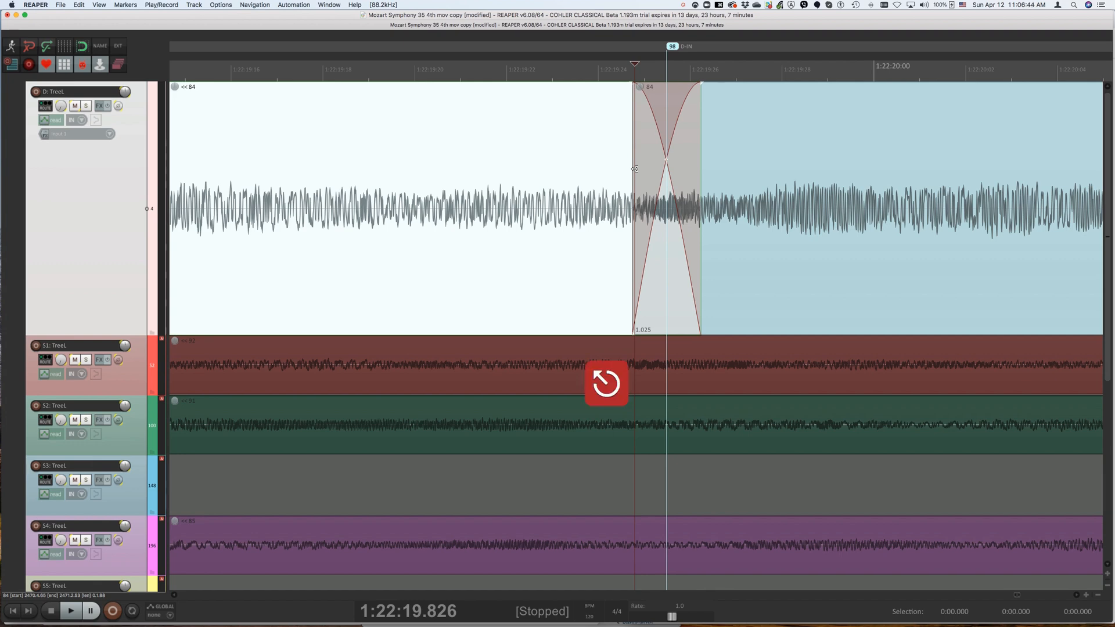